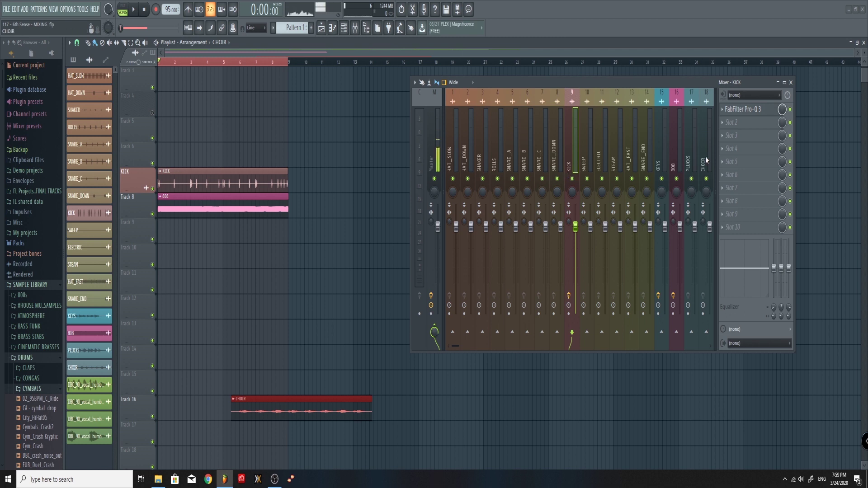
# - Select the 808 insert track in the mixer
pyautogui.click(676, 154)
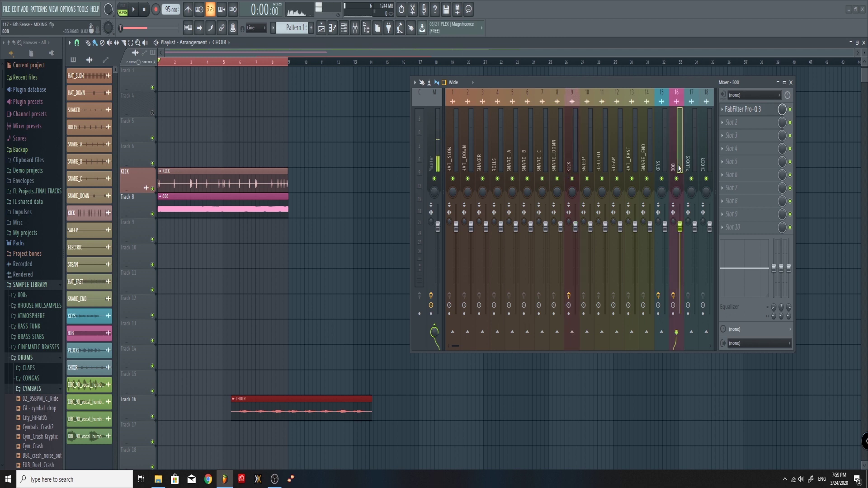
# - Sidechain the KICK insert to the 808 track, then select the 808 insert
pyautogui.click(578, 161)
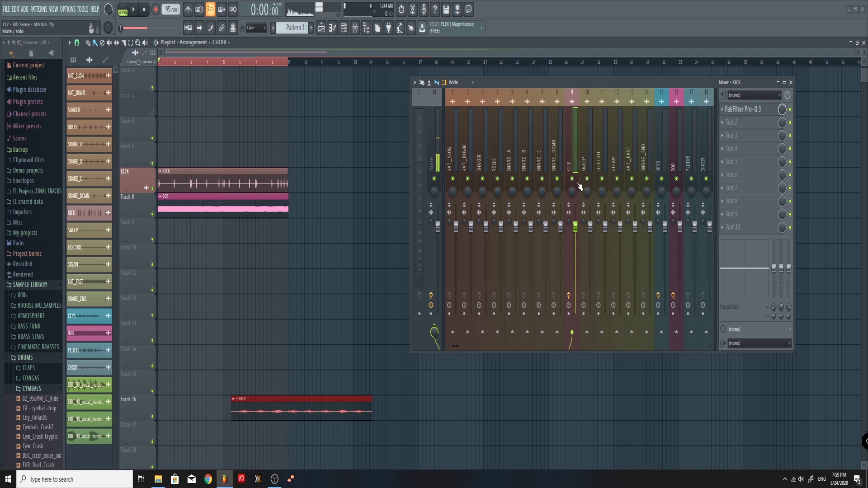
pyautogui.rightClick(677, 334)
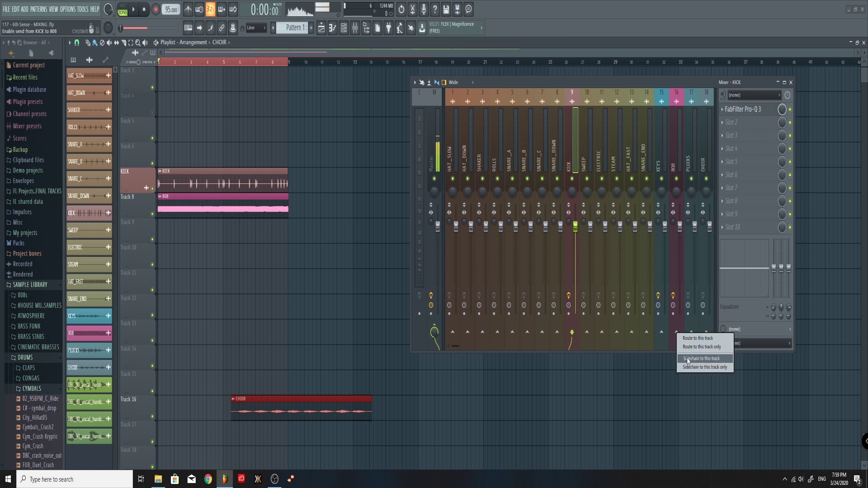
pyautogui.click(688, 360)
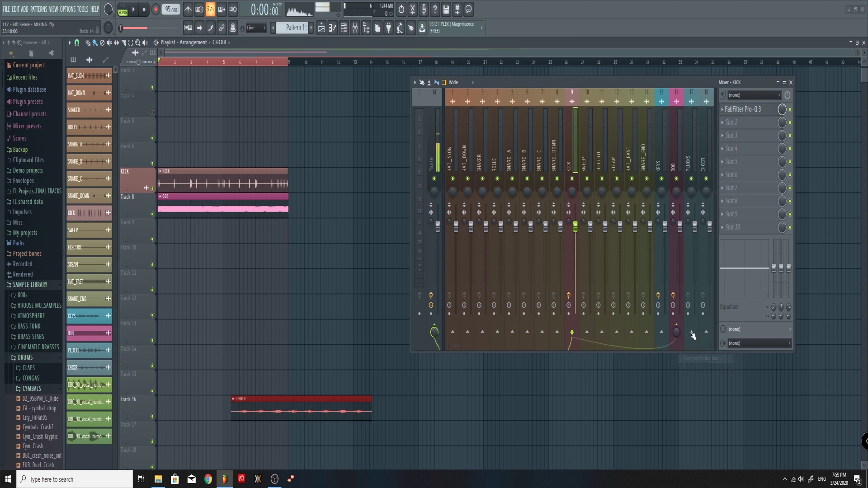
pyautogui.click(680, 162)
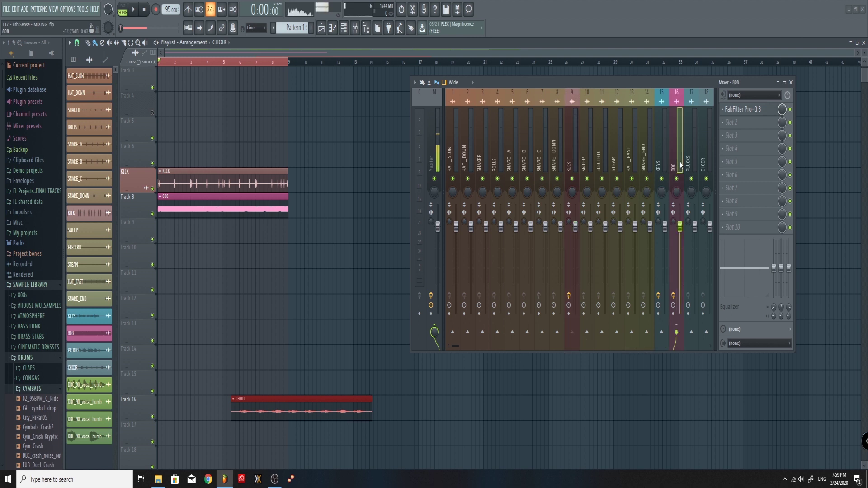
pyautogui.click(749, 114)
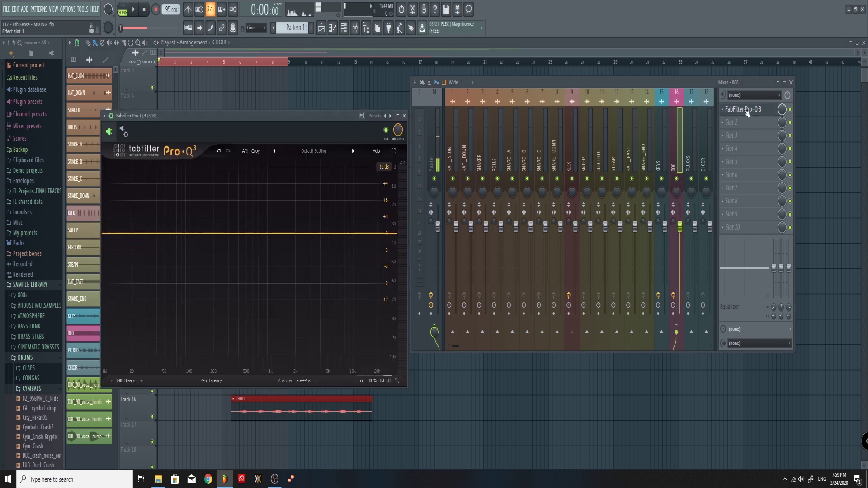
# - Set the 808 Pro-Q 3's Stereo Side Chain input to KICK in the wrapper settings
pyautogui.click(123, 132)
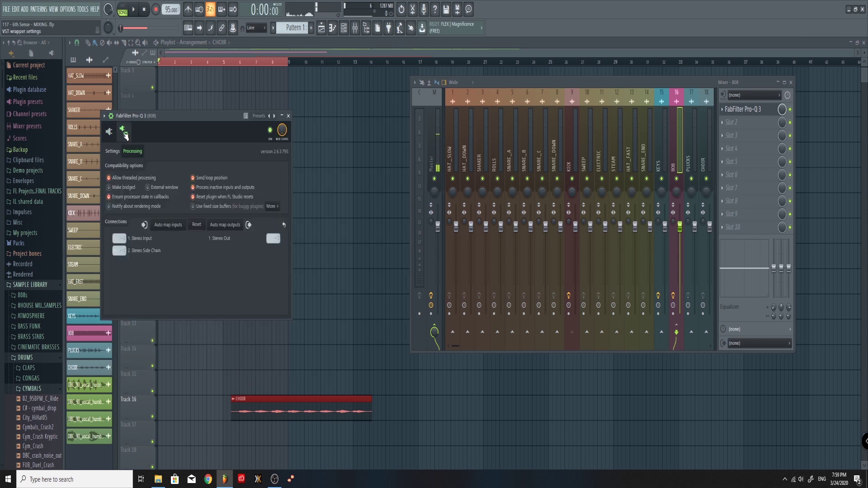
pyautogui.click(119, 251)
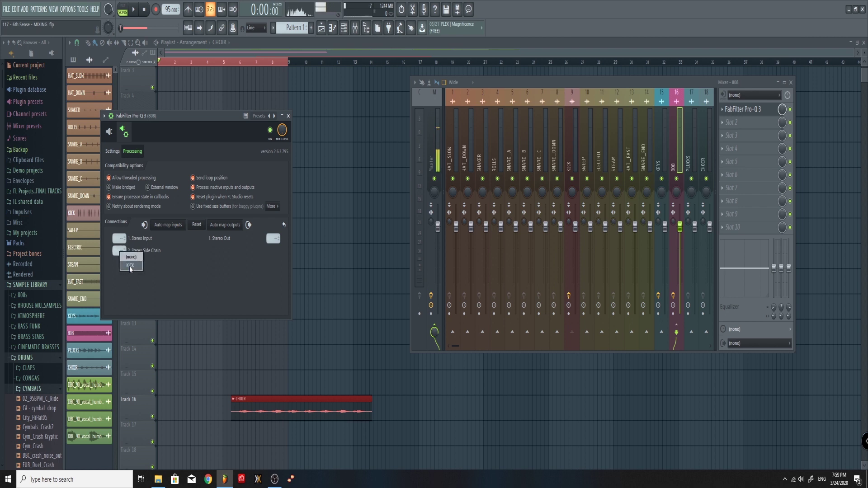
pyautogui.click(130, 267)
pyautogui.click(110, 132)
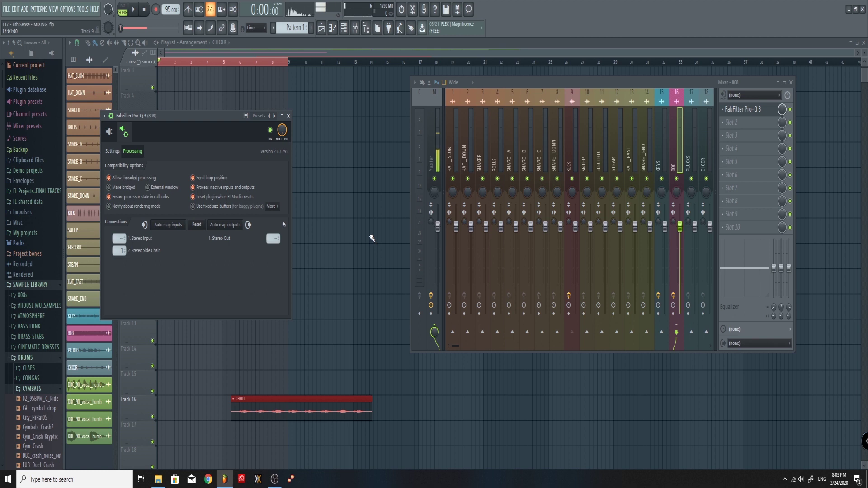
pyautogui.click(123, 133)
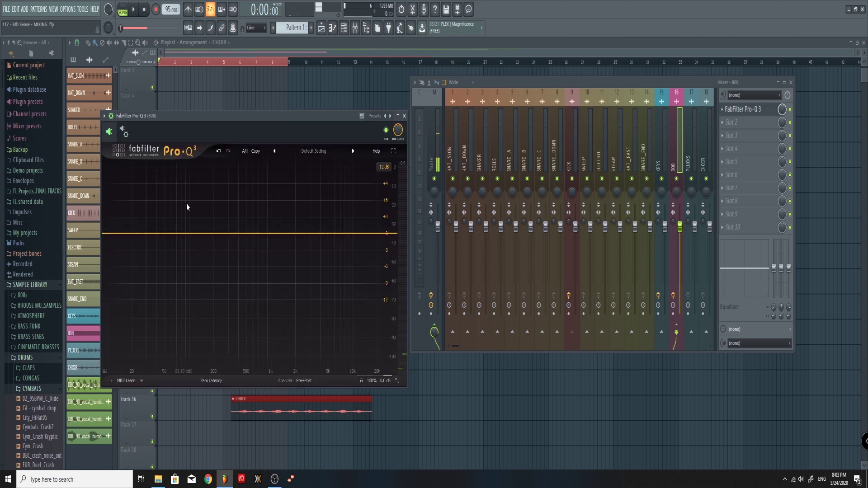
# - Play the song to watch the 808 spectrum in Pro-Q 3's analyzer, then stop
pyautogui.click(135, 13)
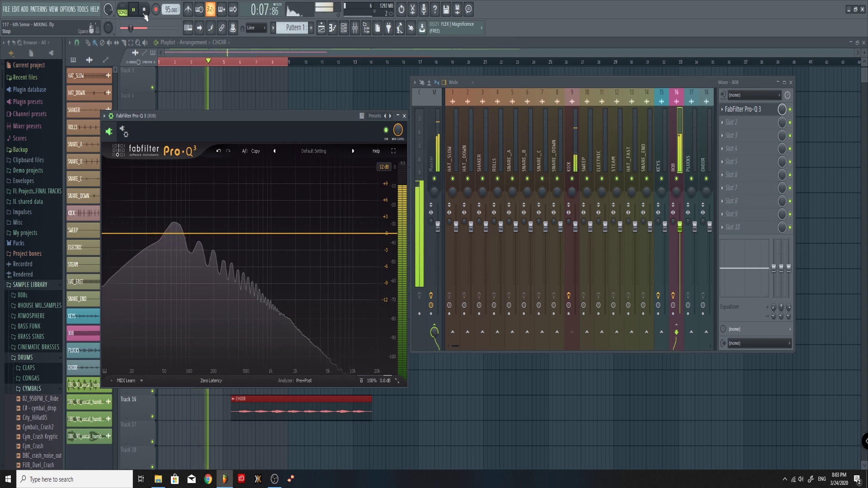
pyautogui.click(146, 10)
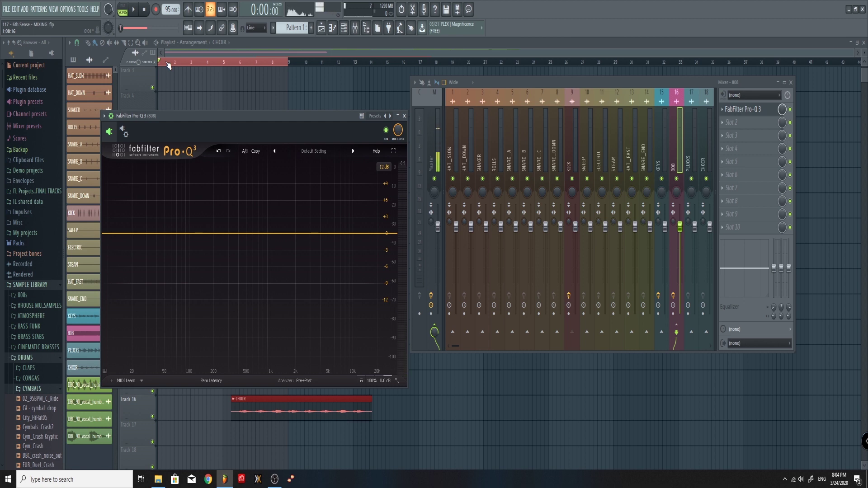
# - Switch the analyzer to Pre+Post+SC and play to compare kick and 808 spectra
pyautogui.click(305, 379)
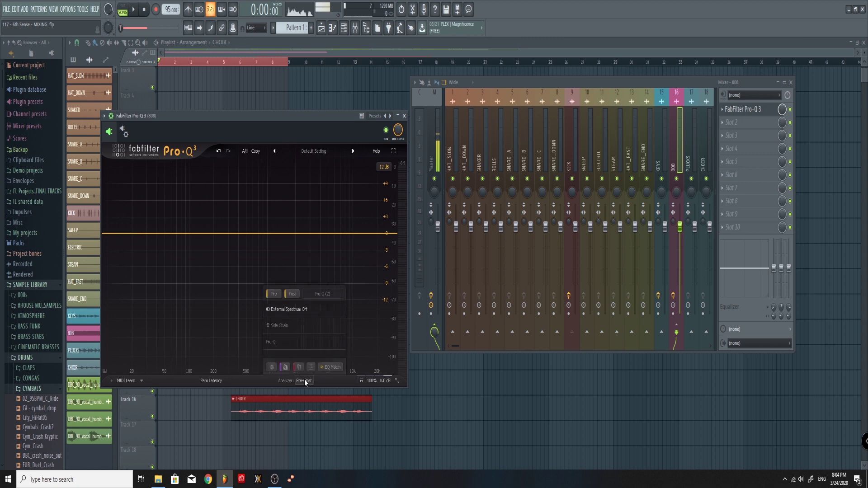
pyautogui.click(281, 327)
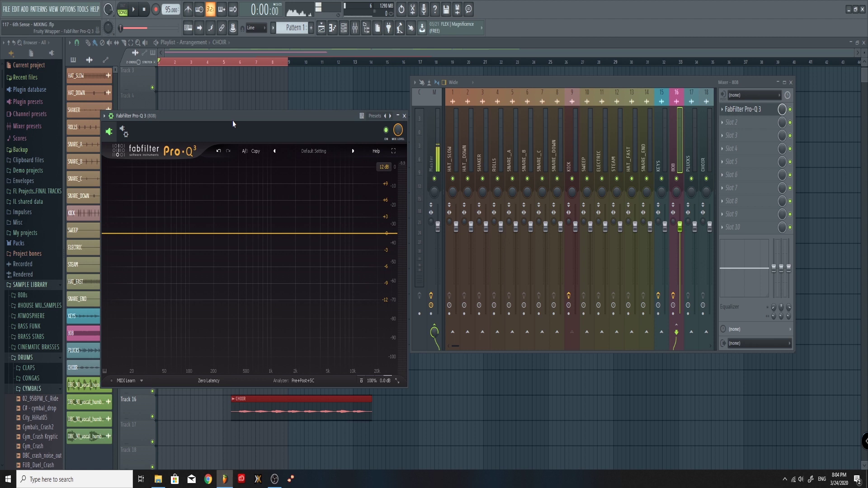
pyautogui.click(135, 13)
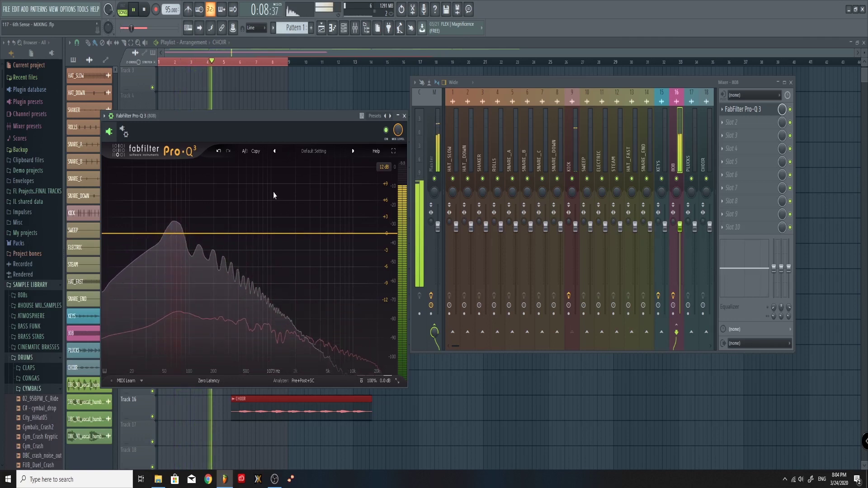
pyautogui.press('space')
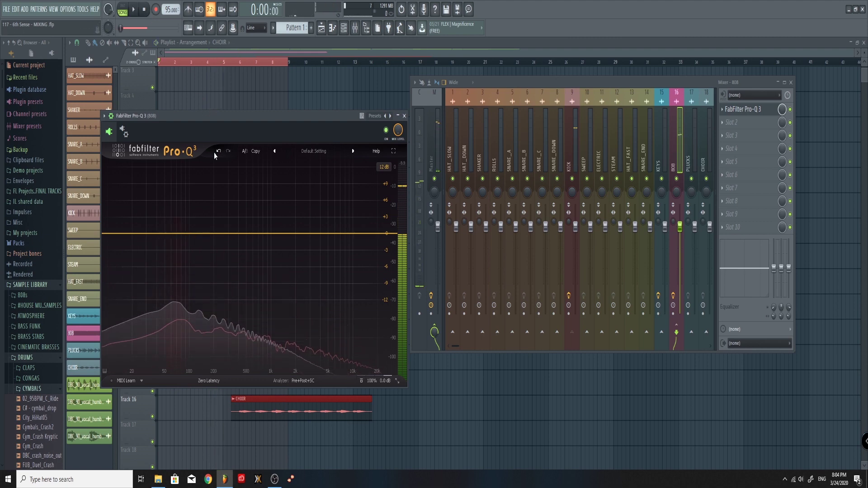
# - Add an EQ band at about 56 Hz and make it dynamic
pyautogui.click(168, 234)
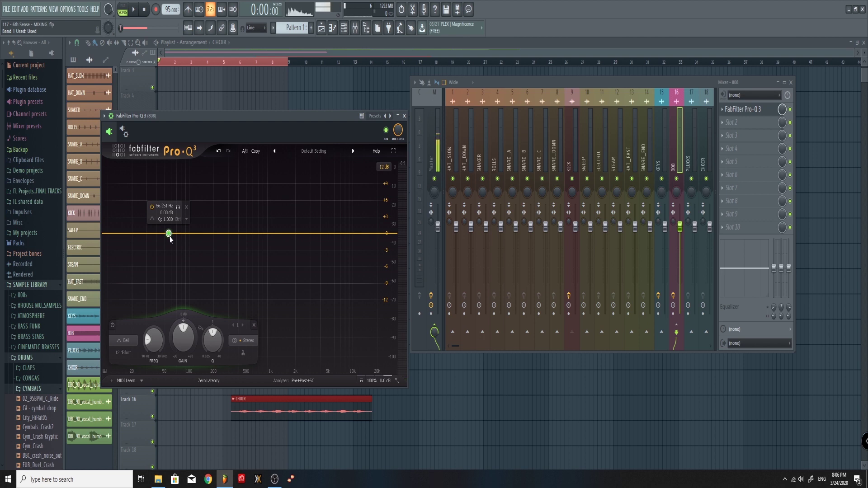
pyautogui.rightClick(168, 233)
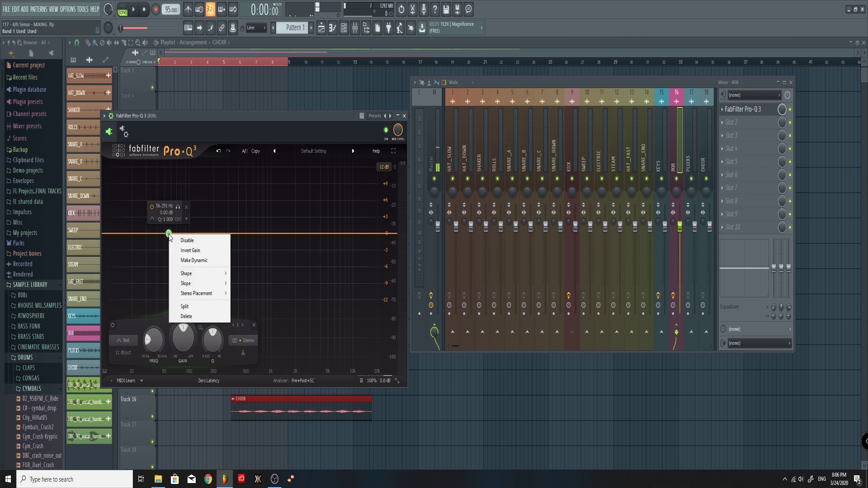
pyautogui.click(190, 261)
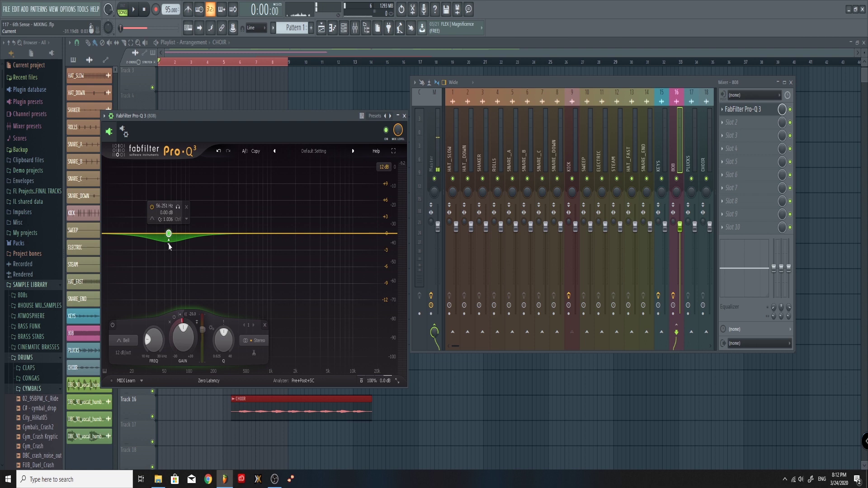
# - Drag the band's dynamic range down to about -5 dB and narrow its Q
pyautogui.moveTo(169, 247)
pyautogui.mouseDown()
pyautogui.moveTo(168, 111)
pyautogui.moveTo(169, 261)
pyautogui.mouseUp()
pyautogui.scroll(6, 169, 262)
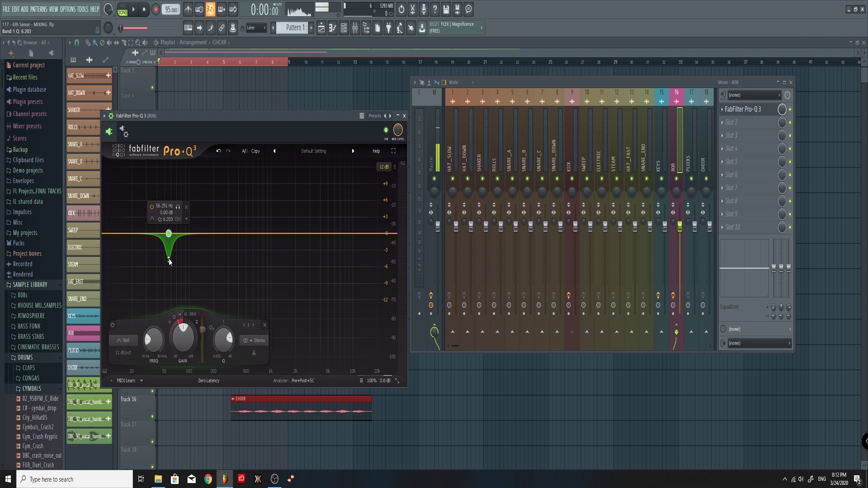
pyautogui.scroll(-8, 169, 259)
pyautogui.scroll(-2, 170, 263)
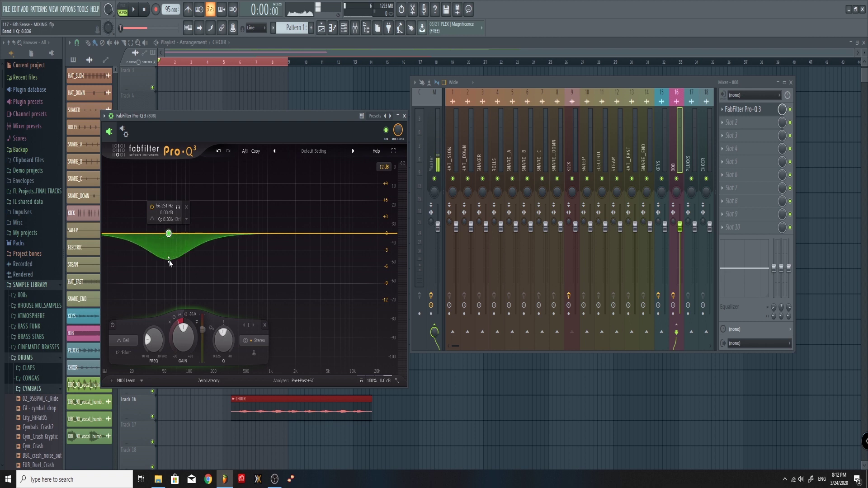
pyautogui.moveTo(169, 260)
pyautogui.mouseDown()
pyautogui.moveTo(169, 250)
pyautogui.moveTo(167, 261)
pyautogui.mouseUp()
pyautogui.scroll(1, 167, 263)
pyautogui.scroll(5, 167, 261)
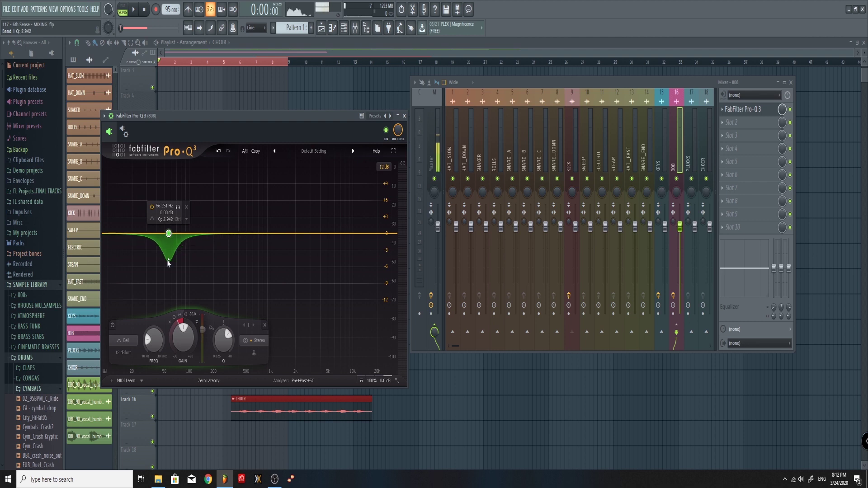
pyautogui.scroll(1, 168, 261)
pyautogui.moveTo(168, 261); pyautogui.dragTo(169, 263)
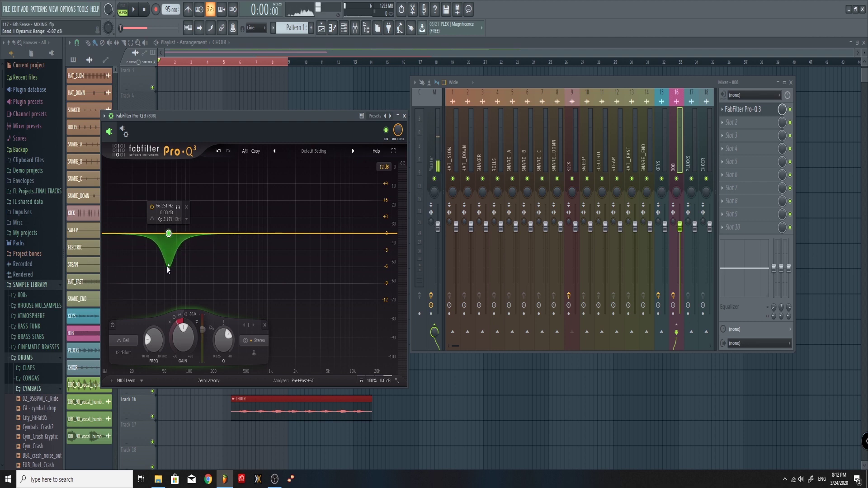
# - Audition the dip on playback while nudging the band up to around 59 Hz
pyautogui.click(135, 10)
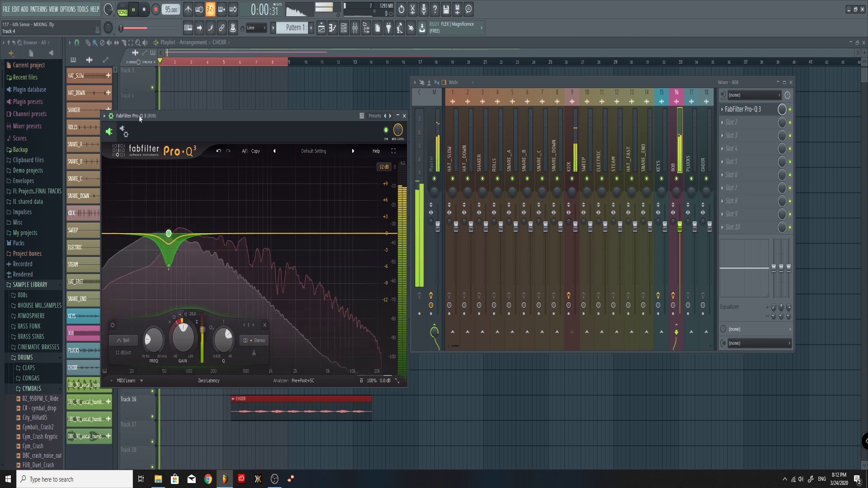
pyautogui.moveTo(169, 233); pyautogui.dragTo(175, 237)
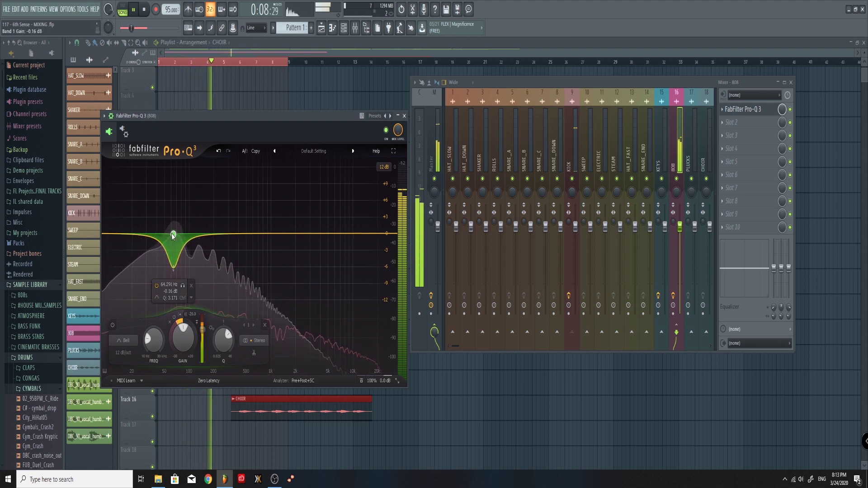
pyautogui.click(144, 10)
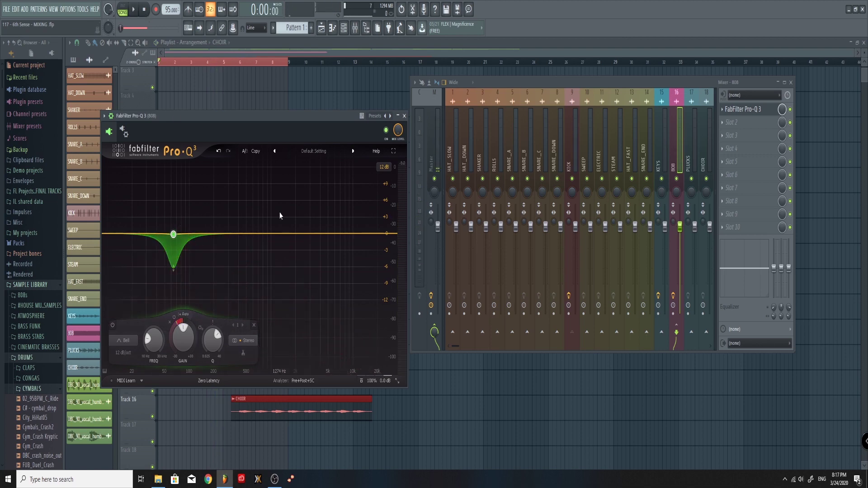
pyautogui.press('space')
pyautogui.click(134, 11)
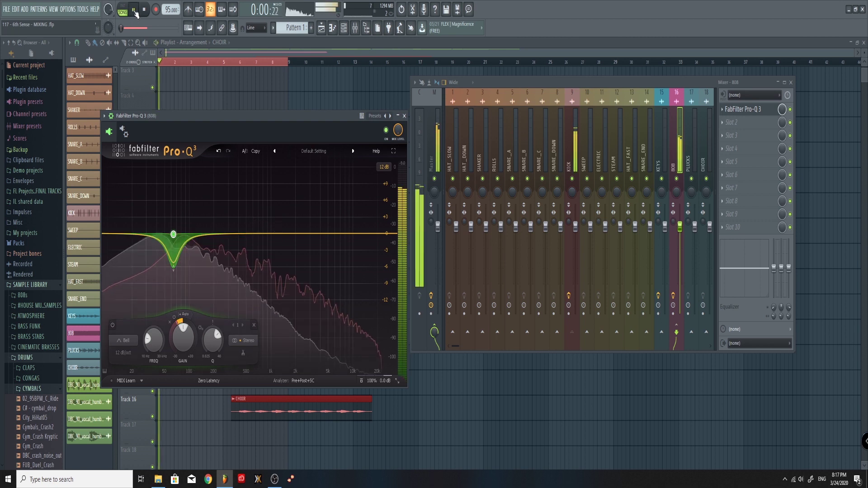
pyautogui.moveTo(171, 253)
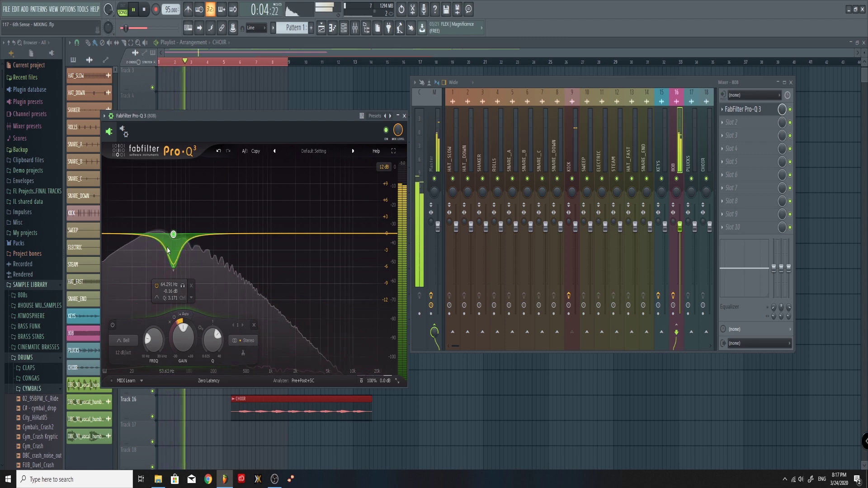
pyautogui.click(144, 14)
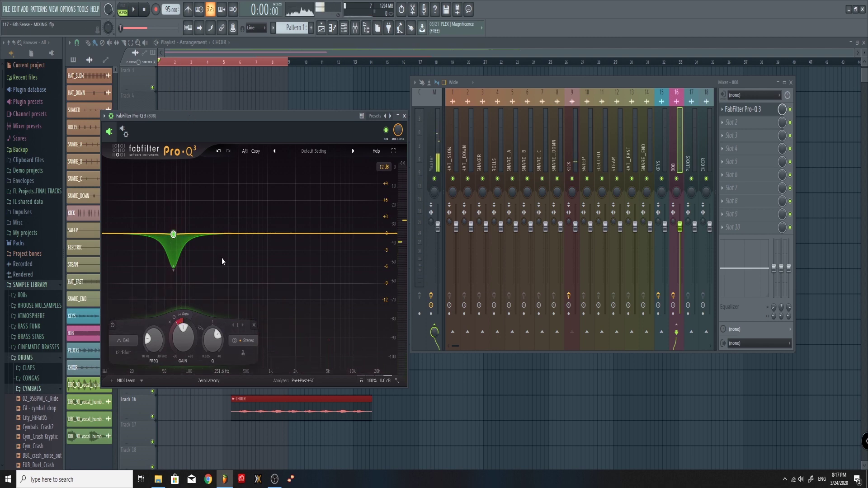
# - Key the band from the external side chain with a manual -22.2 dB threshold, auditioning it
pyautogui.click(185, 315)
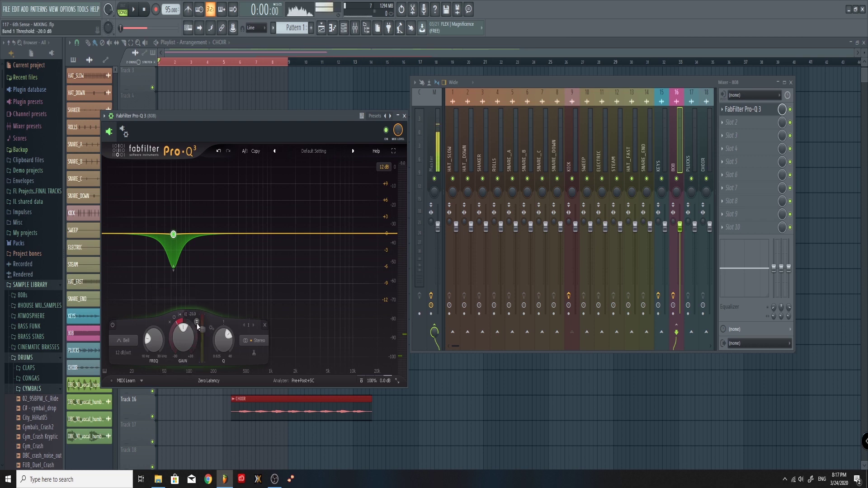
pyautogui.click(197, 324)
pyautogui.moveTo(197, 280)
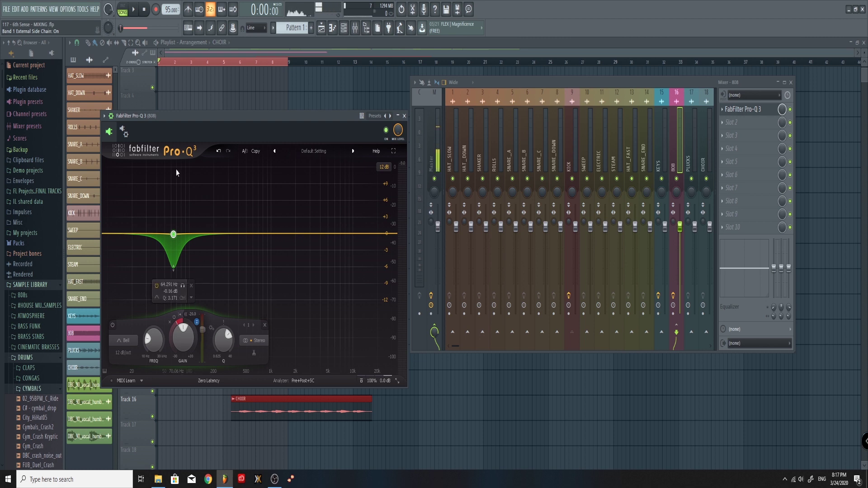
pyautogui.click(134, 12)
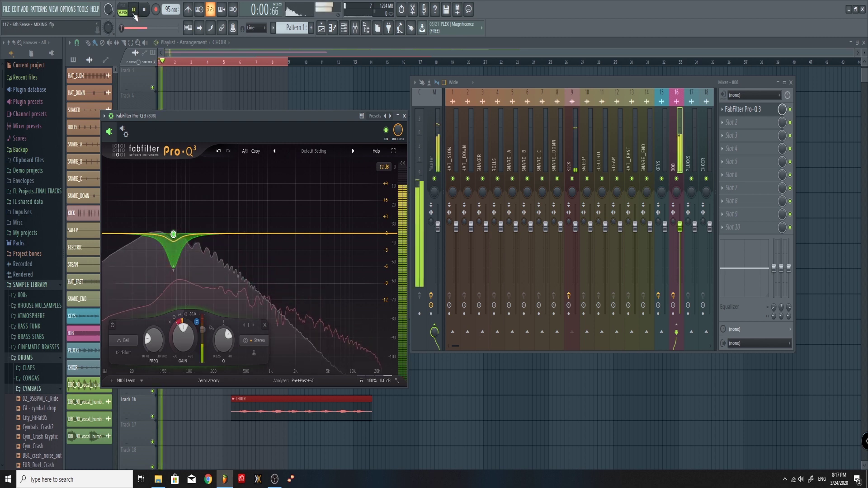
pyautogui.moveTo(210, 239)
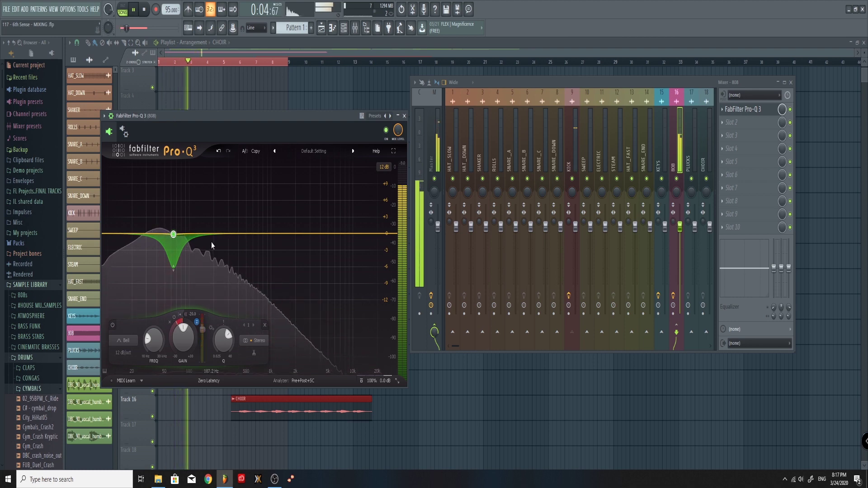
pyautogui.moveTo(183, 243)
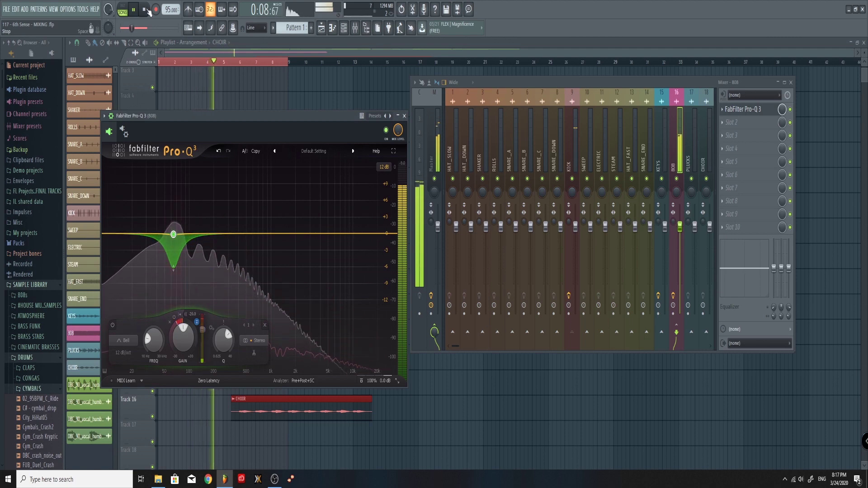
pyautogui.press('space')
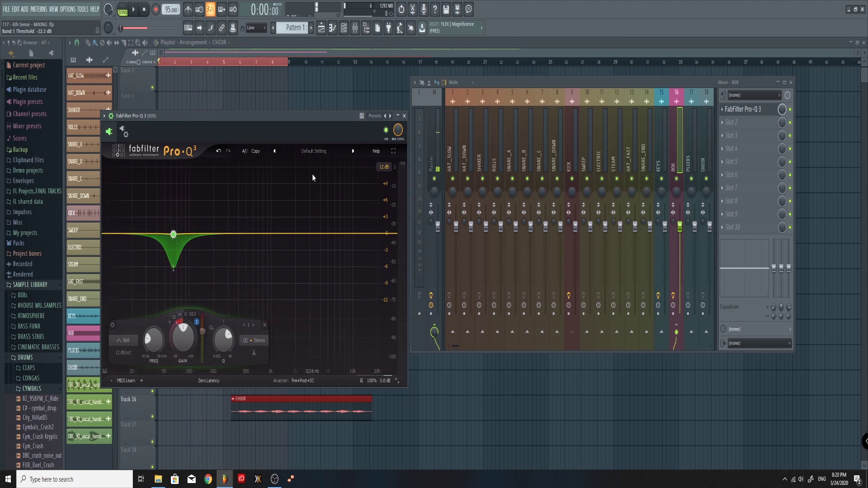